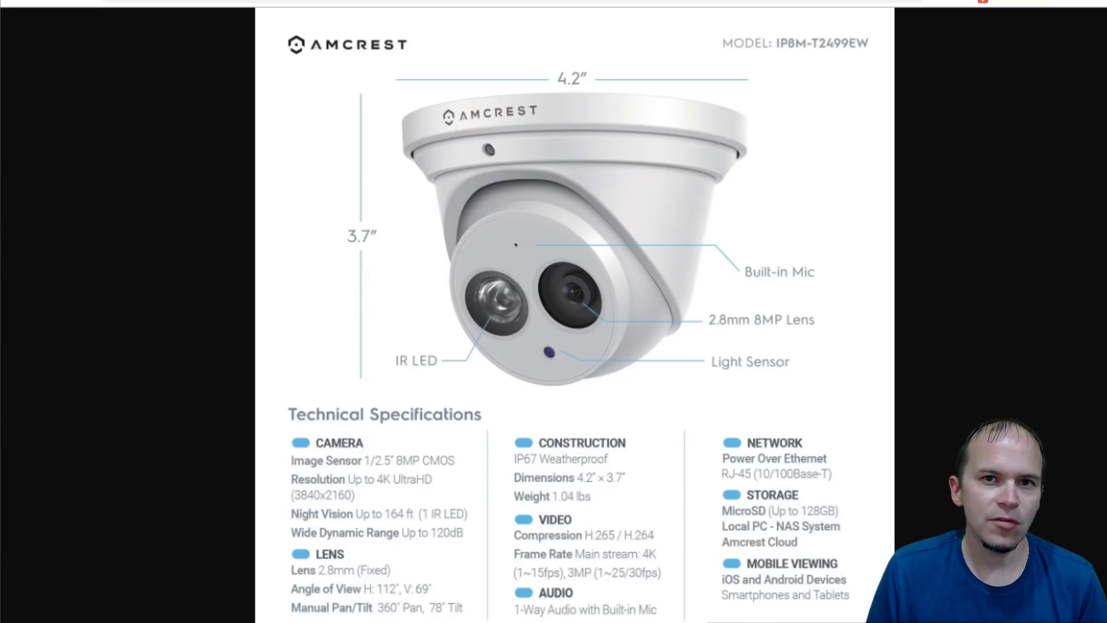
Close the spec-sheet image to return to the Amcrest IP8M-T2499EW 4K turret camera listing
{"action": "key", "text": "ctrl+w"}
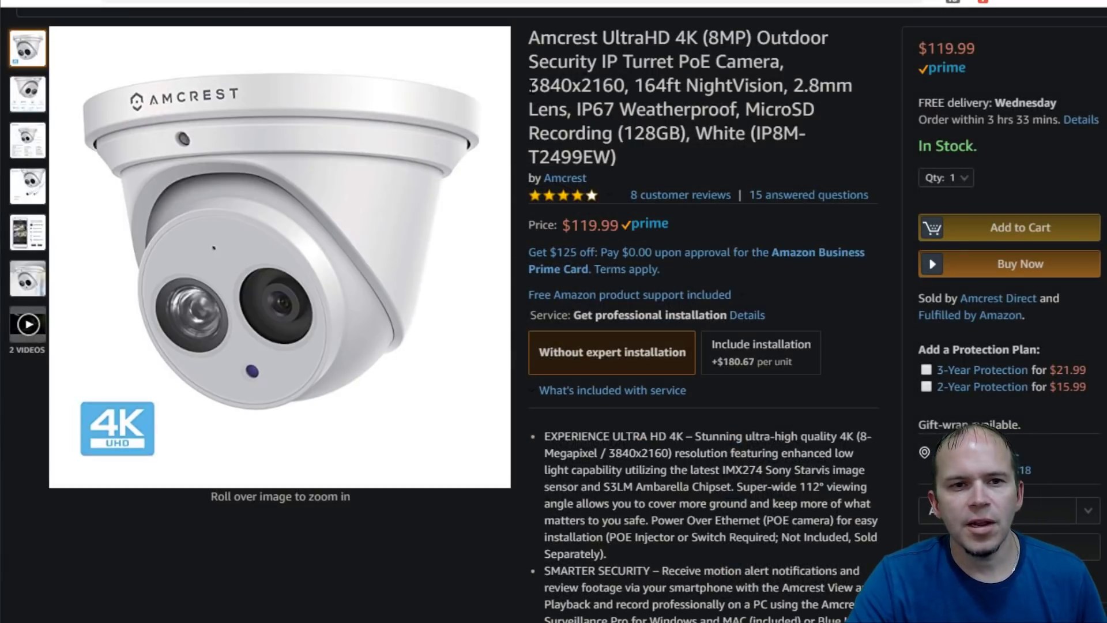
Highlight the 3840x2160 resolution in the Amcrest camera's product title
{"action": "left_click_drag", "start_coordinate": [530, 85], "coordinate": [633, 87]}
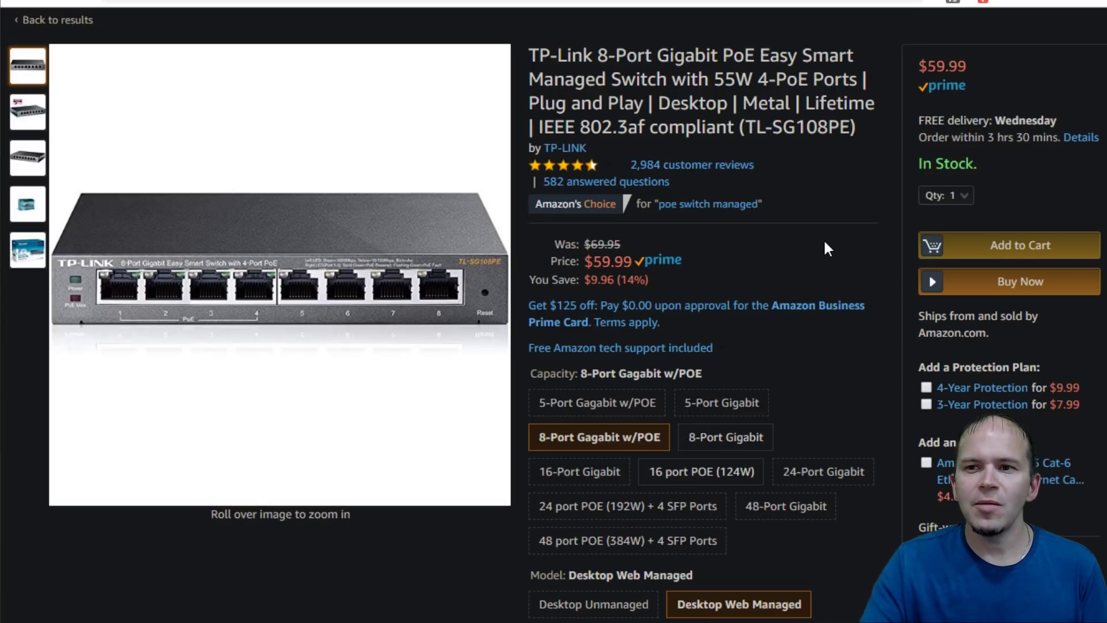
Highlight the words 'Managed Switch' in the TP-Link switch's product title
{"action": "left_click_drag", "start_coordinate": [535, 79], "coordinate": [666, 79]}
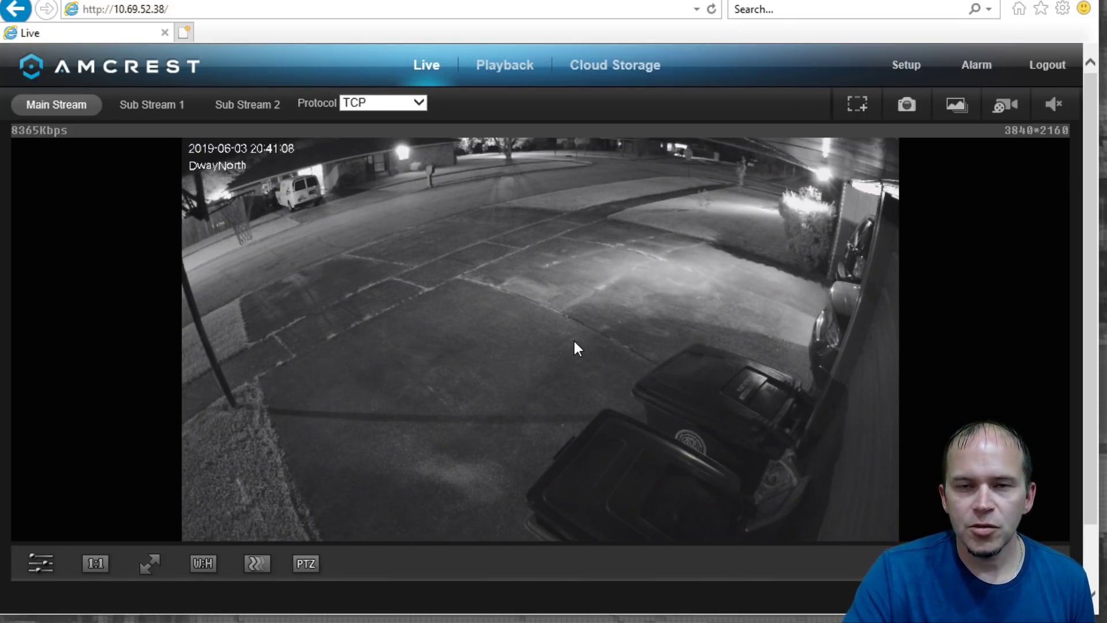
Enable digital zoom and enlarge the lower-right area of the live night feed near the bins
{"action": "left_click", "coordinate": [861, 110]}
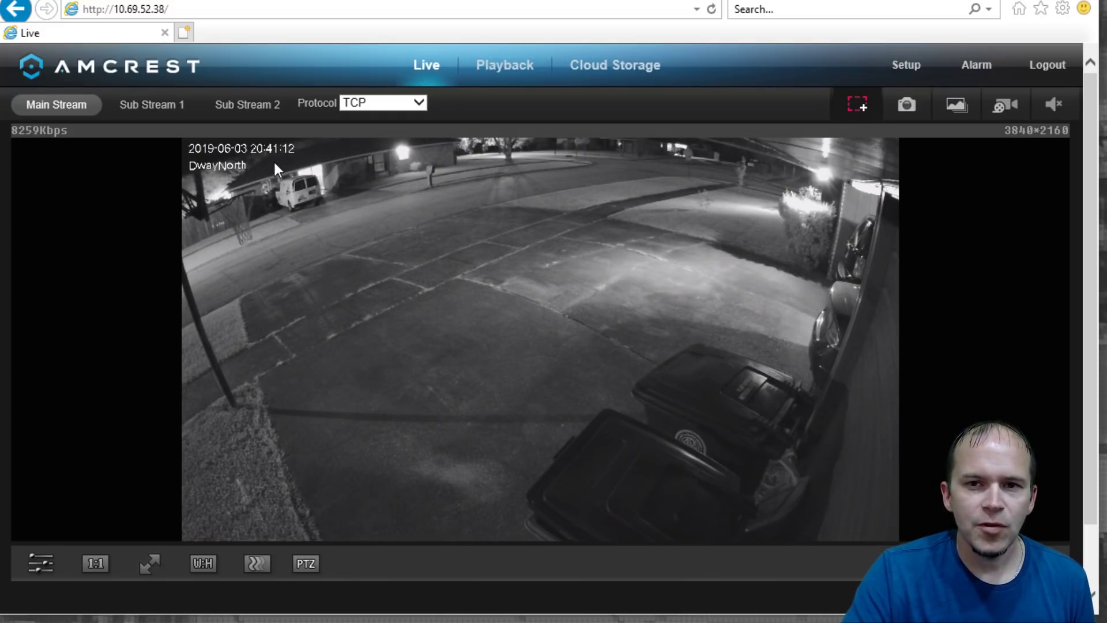
{"action": "left_click_drag", "start_coordinate": [275, 163], "coordinate": [503, 306]}
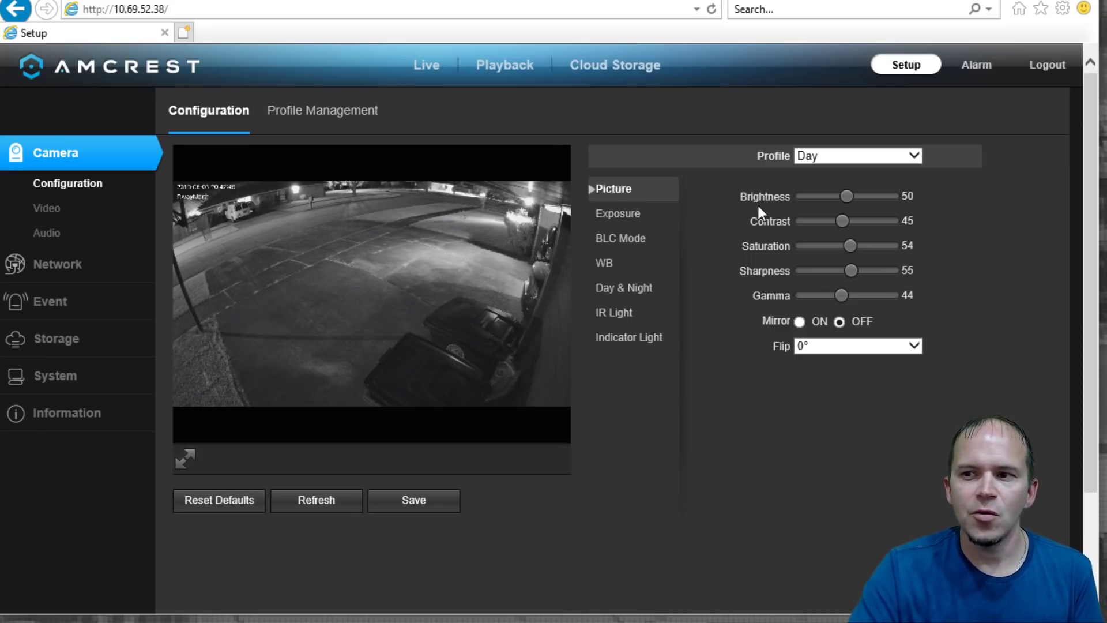
Check the available image profiles and the Day profile's Exposure, WB, Day & Night and IR Light options
{"action": "left_click", "coordinate": [828, 162]}
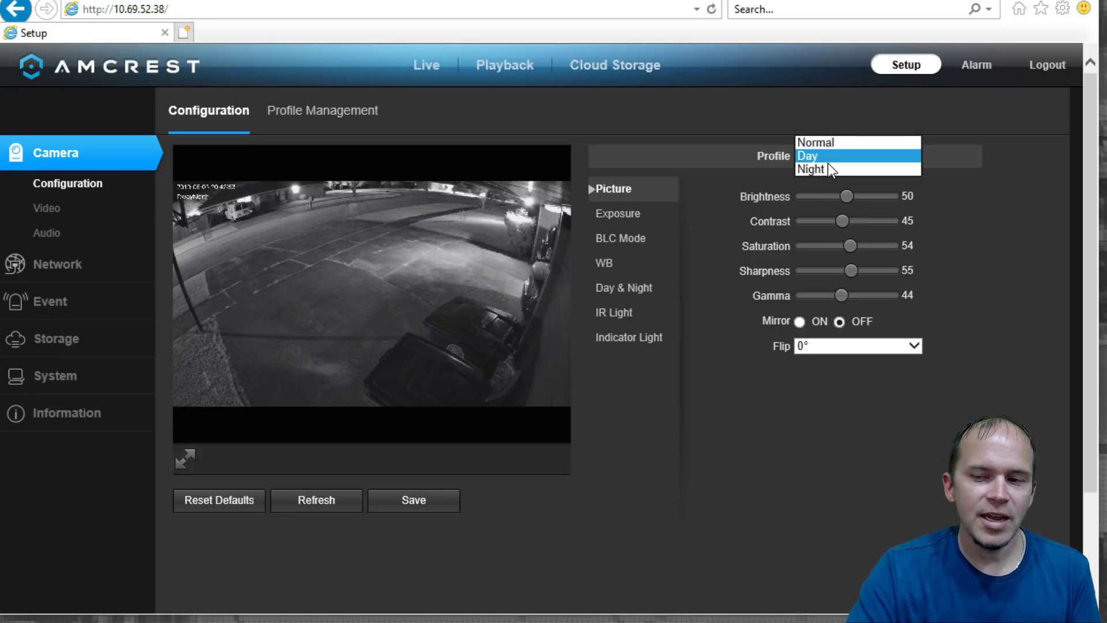
{"action": "left_click", "coordinate": [622, 218]}
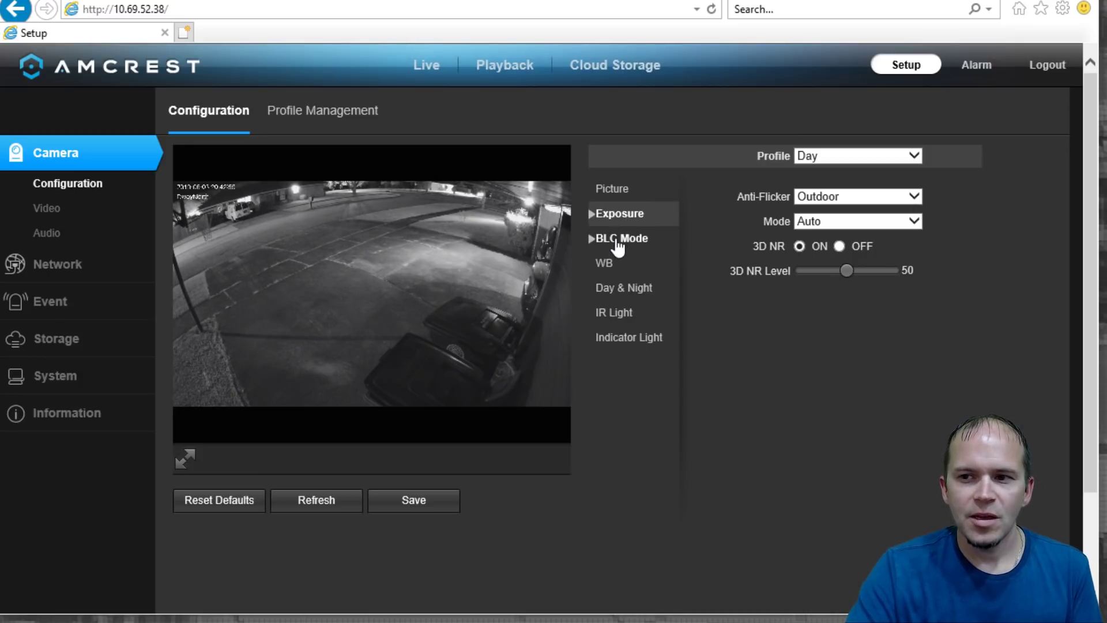
{"action": "left_click", "coordinate": [608, 271]}
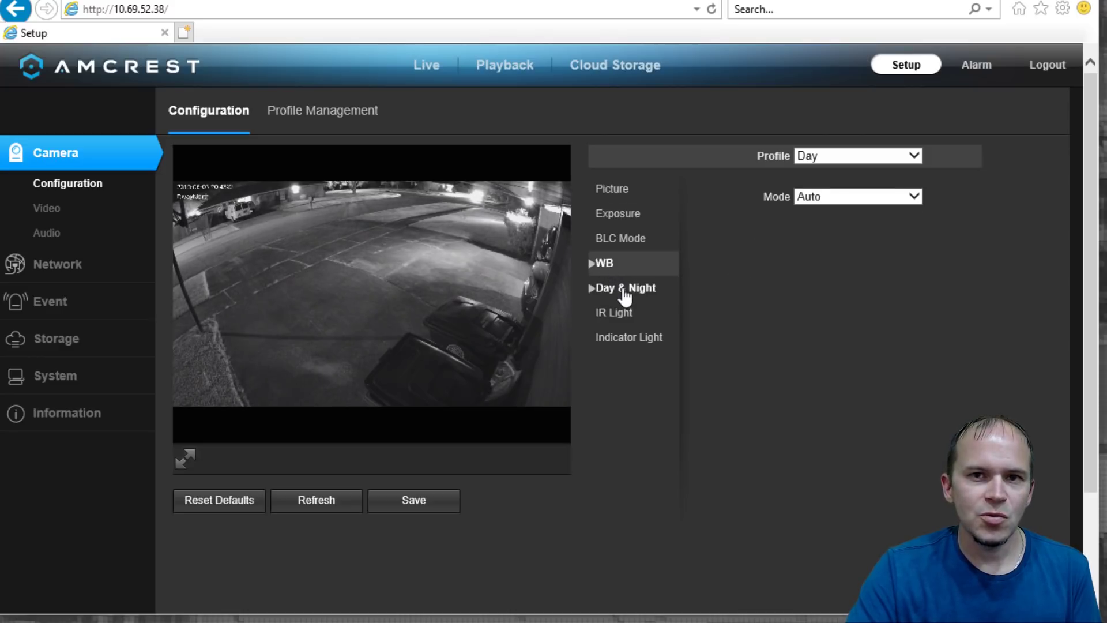
{"action": "left_click", "coordinate": [626, 294]}
{"action": "left_click", "coordinate": [621, 317]}
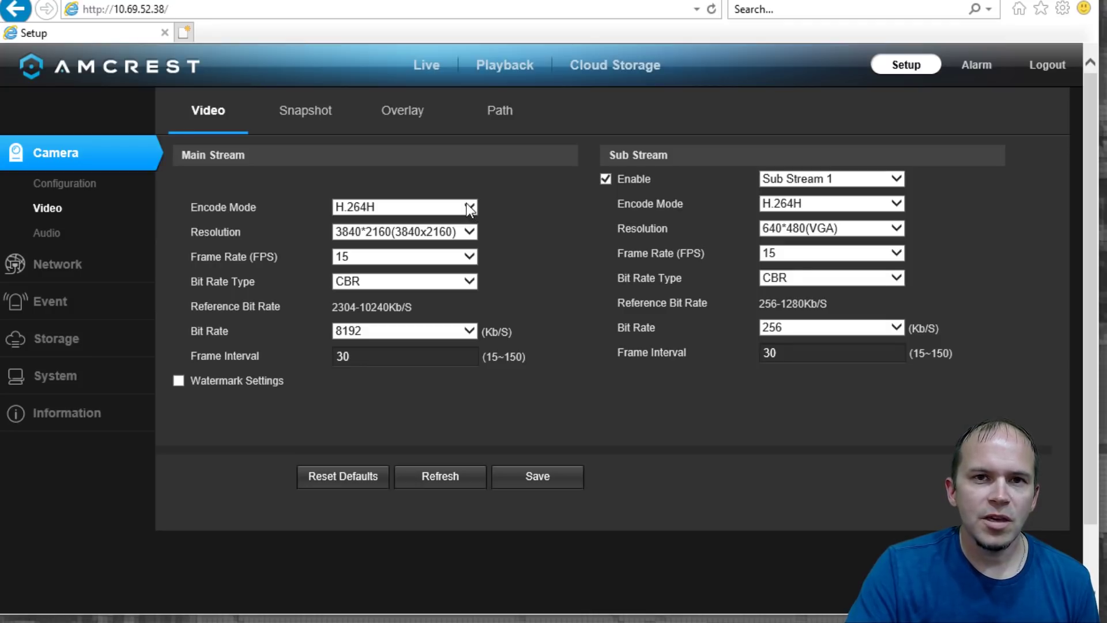
Review main stream encoding (keeping H.264H) and resolution choices, then view the channel title overlay
{"action": "left_click", "coordinate": [469, 206]}
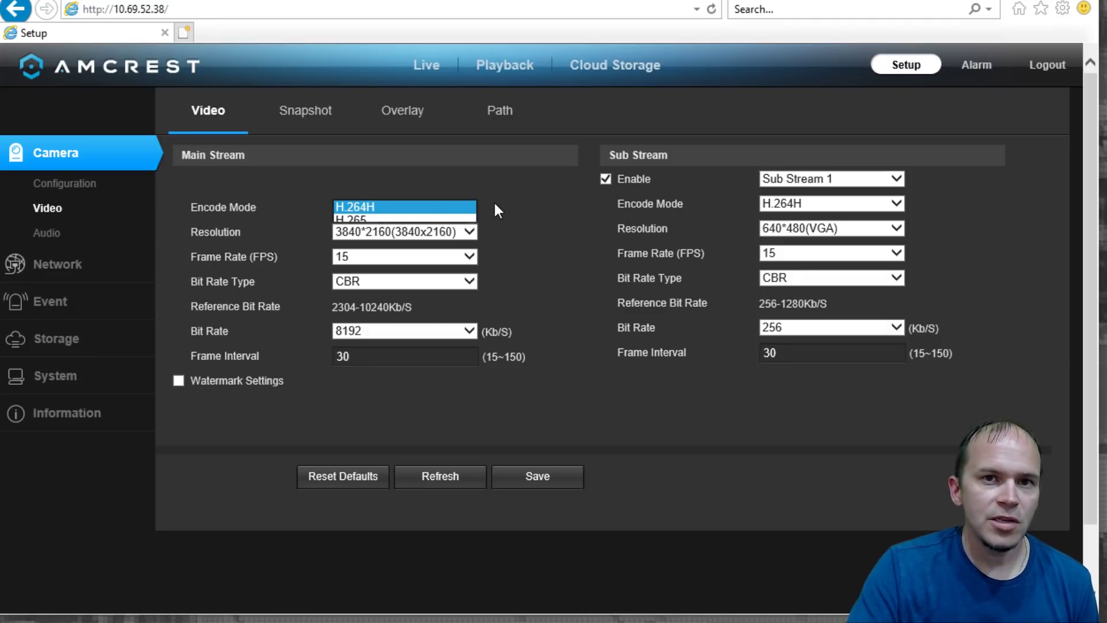
{"action": "left_click", "coordinate": [494, 201]}
{"action": "left_click", "coordinate": [468, 231]}
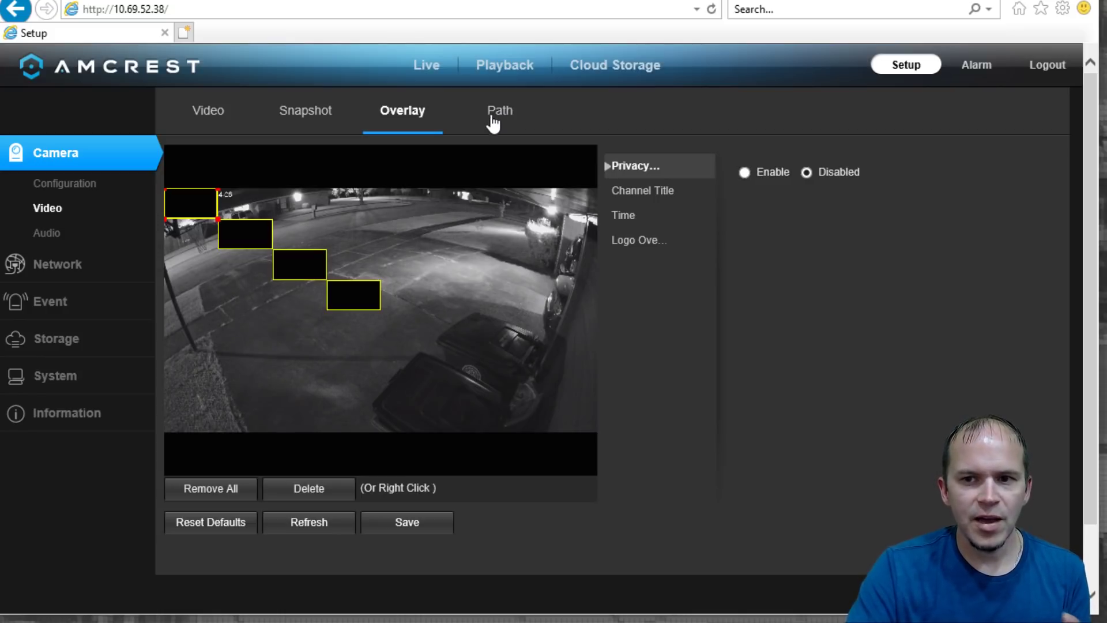
{"action": "left_click", "coordinate": [631, 189]}
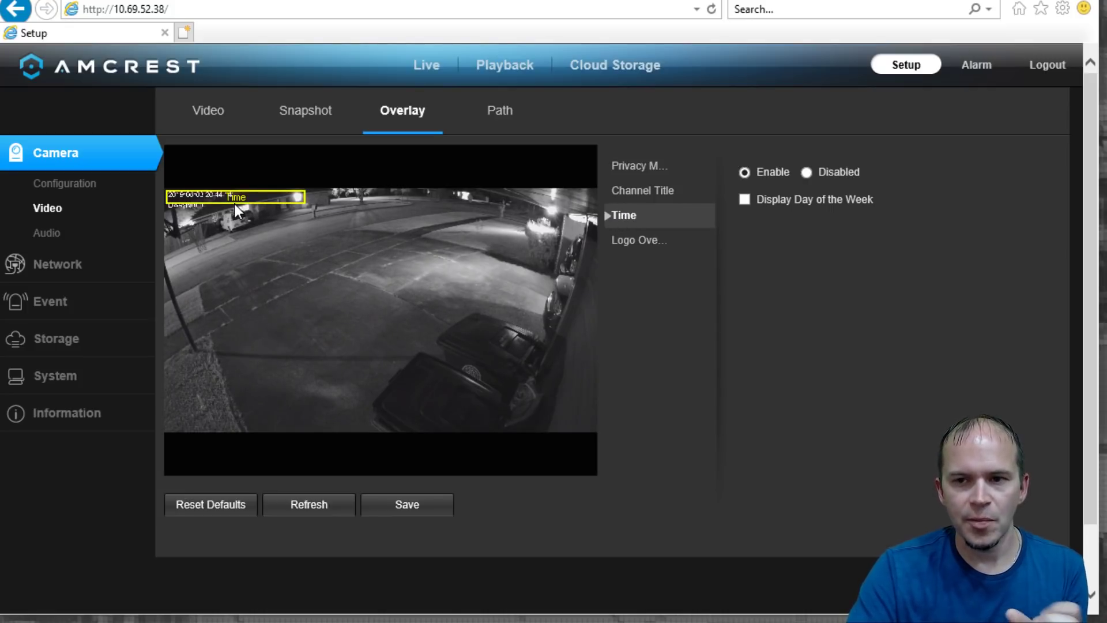
Open audio settings, then locate RTSP port 554 under Network > Connection
{"action": "left_click", "coordinate": [57, 228]}
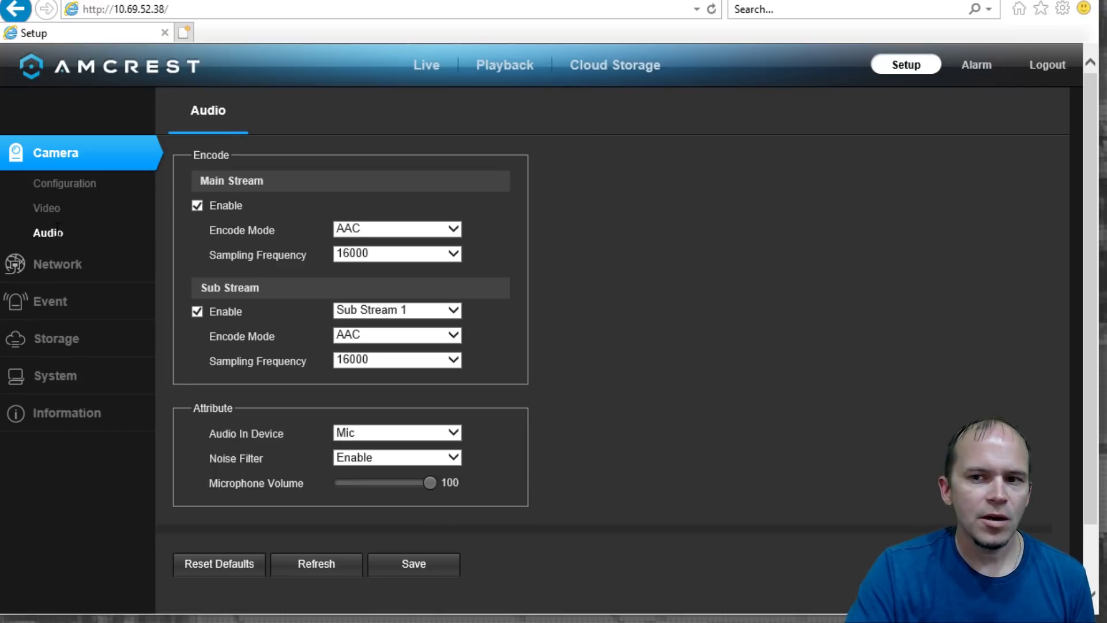
{"action": "left_click", "coordinate": [58, 263]}
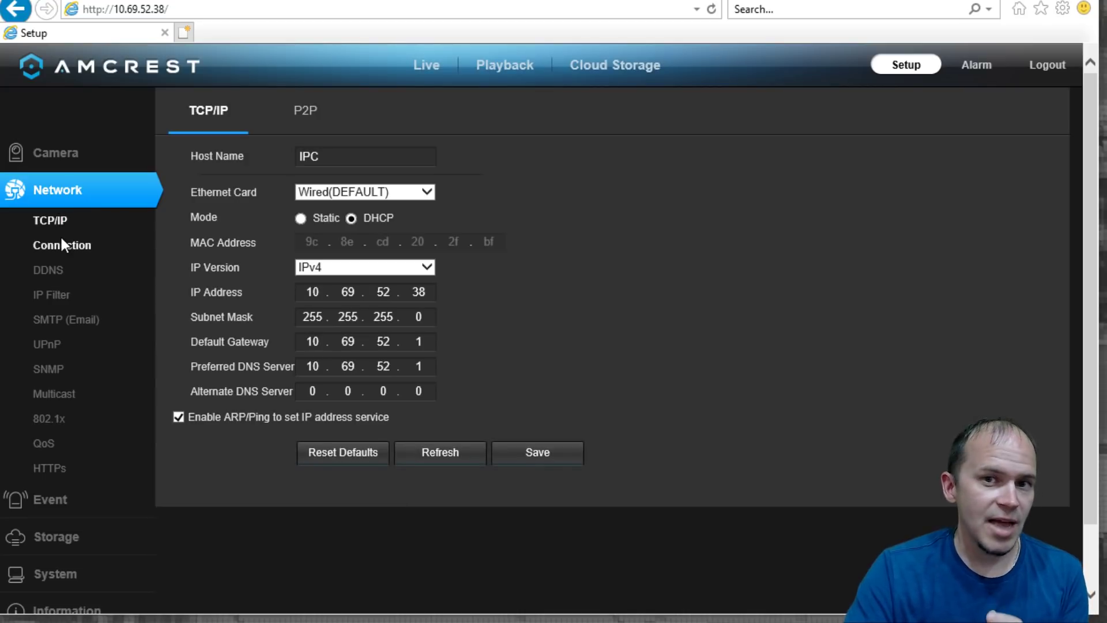
{"action": "left_click", "coordinate": [61, 242]}
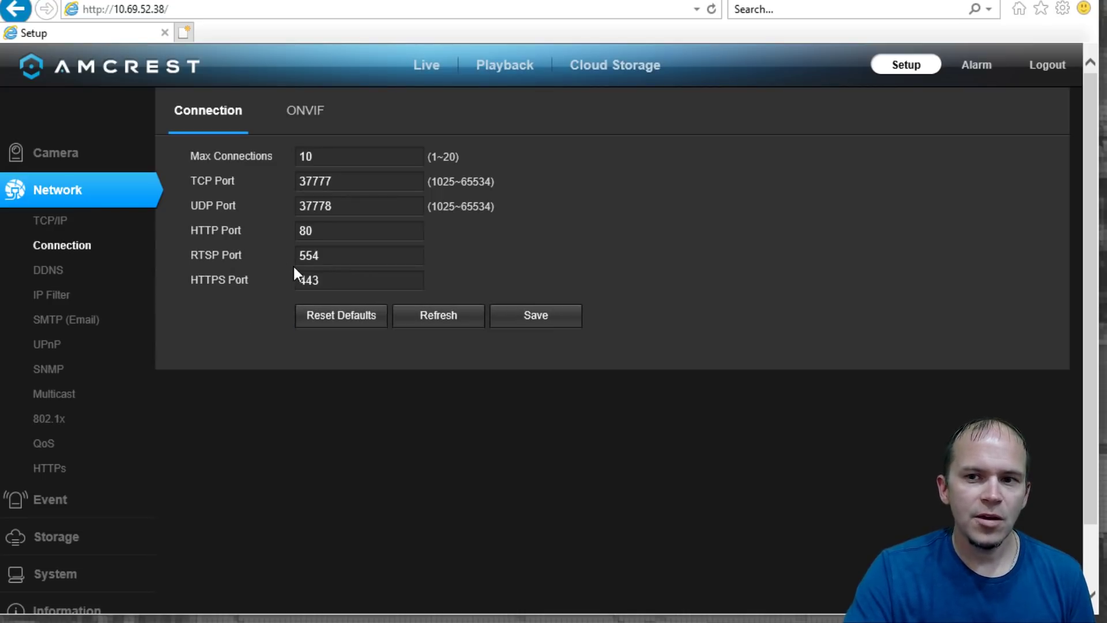
{"action": "left_click", "coordinate": [352, 260]}
{"action": "left_click_drag", "start_coordinate": [348, 257], "coordinate": [290, 256]}
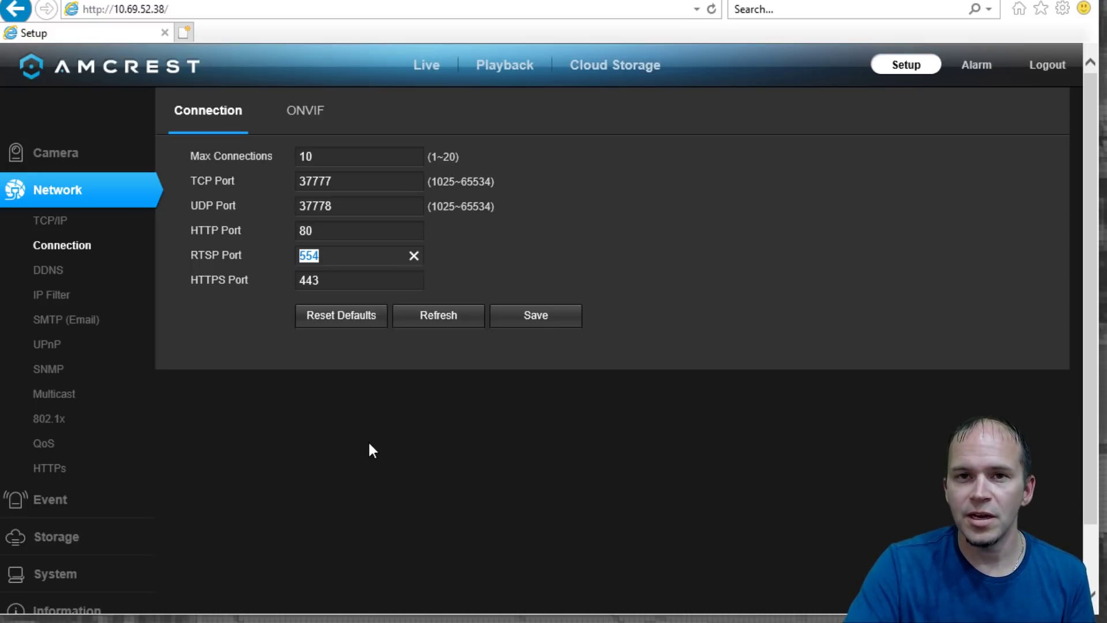
Review the motion, audio and abnormality event settings and the storage destination before opening Playback
{"action": "left_click", "coordinate": [50, 468]}
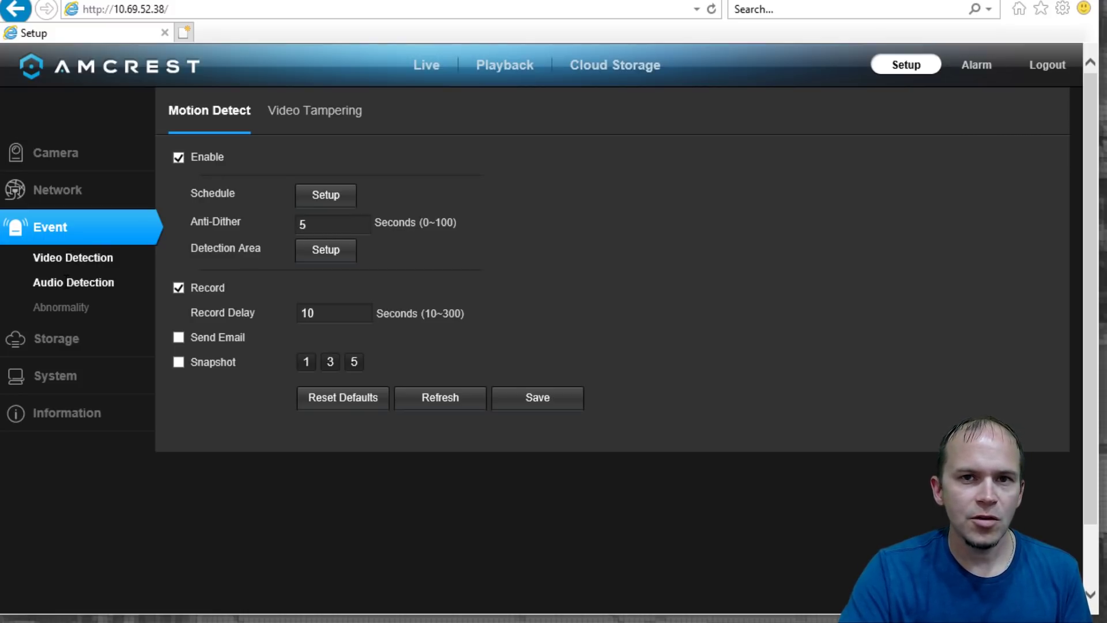
{"action": "left_click", "coordinate": [74, 281]}
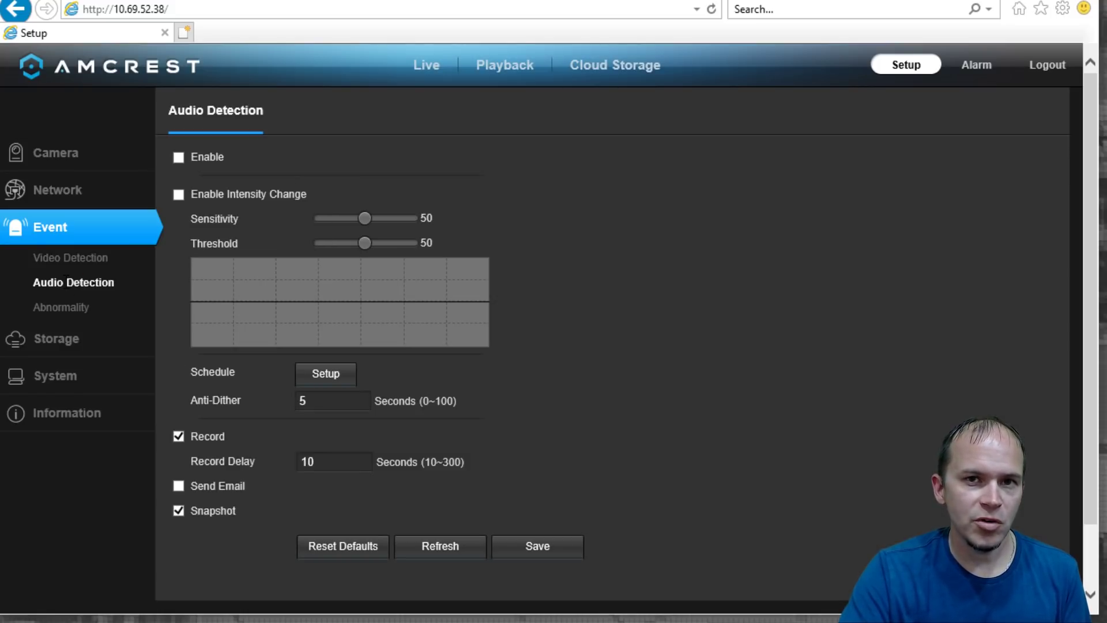
{"action": "left_click", "coordinate": [57, 307]}
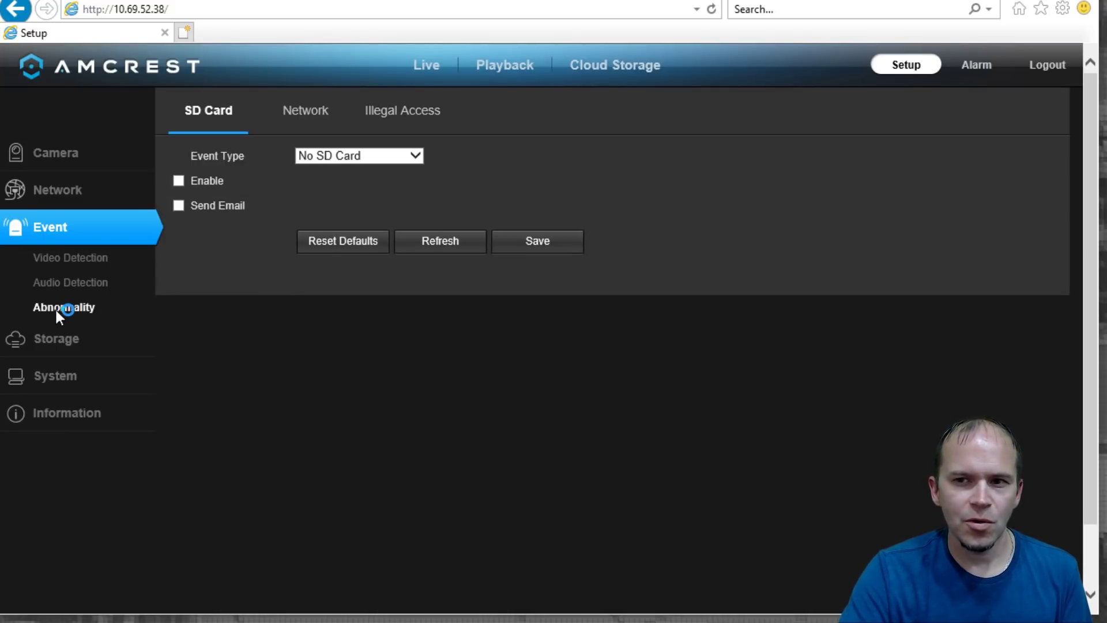
{"action": "left_click", "coordinate": [58, 342]}
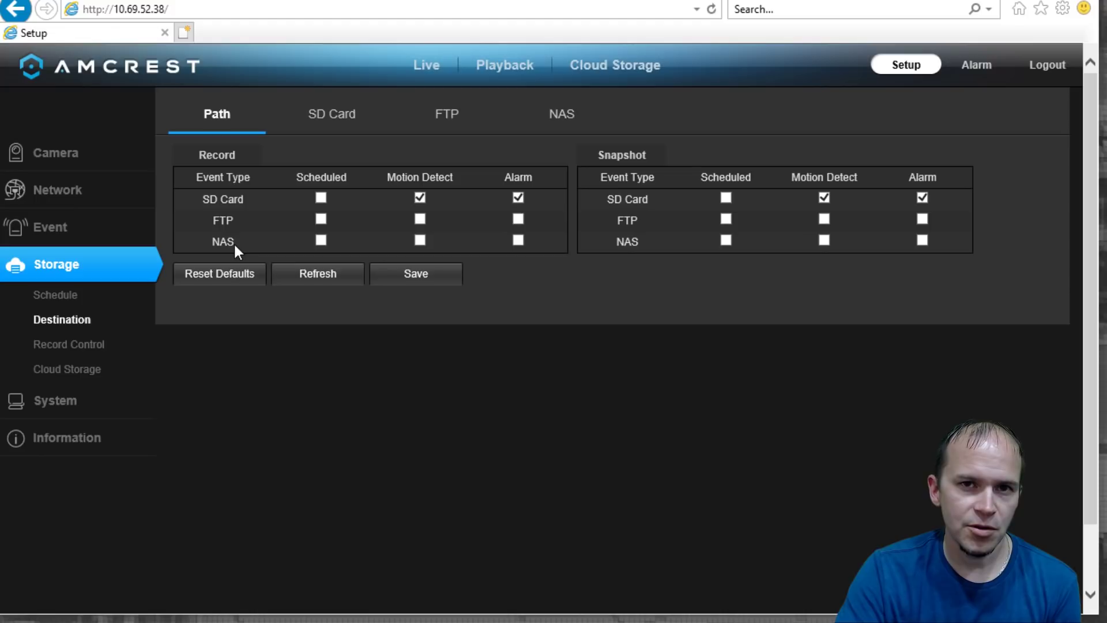
{"action": "left_click", "coordinate": [517, 71]}
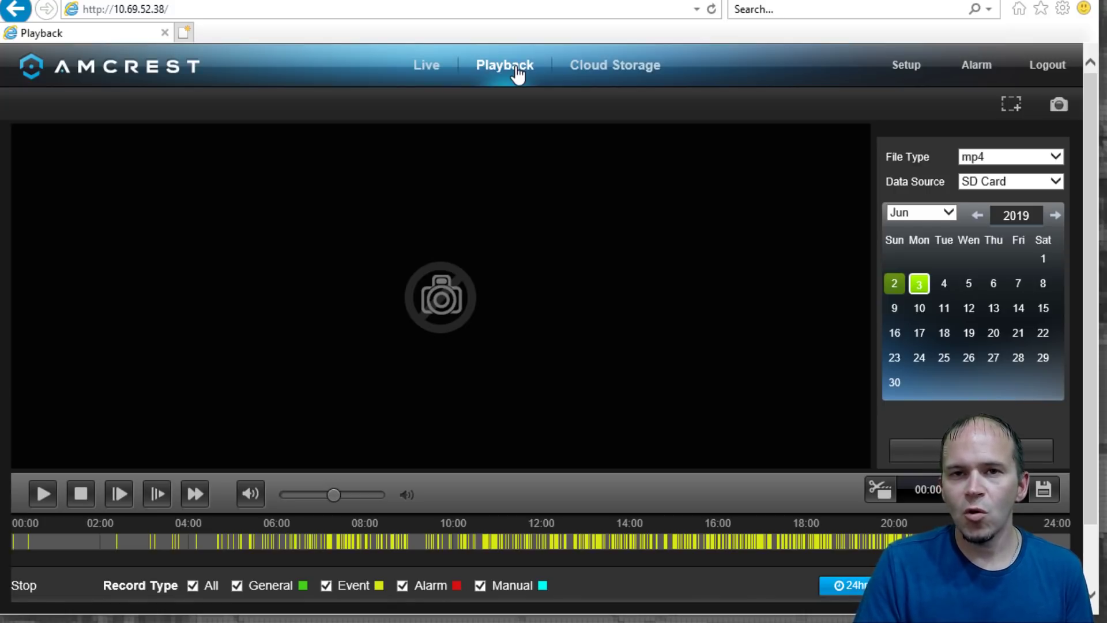
Start SD card playback, then select and download record 262 from 15:30:08
{"action": "left_click", "coordinate": [613, 541]}
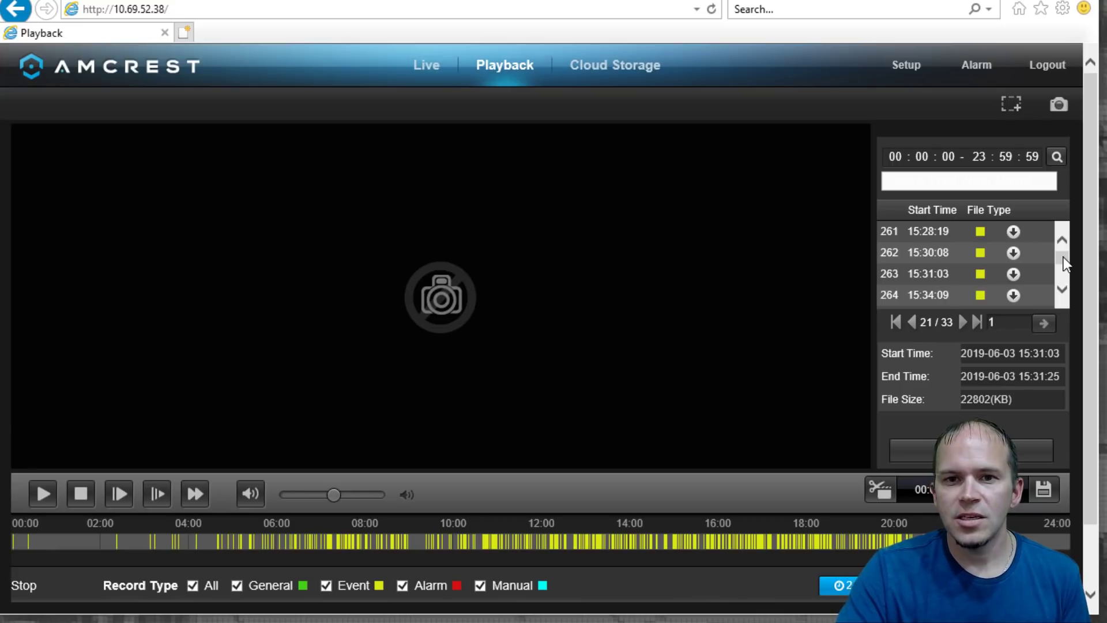
{"action": "left_click", "coordinate": [1034, 257]}
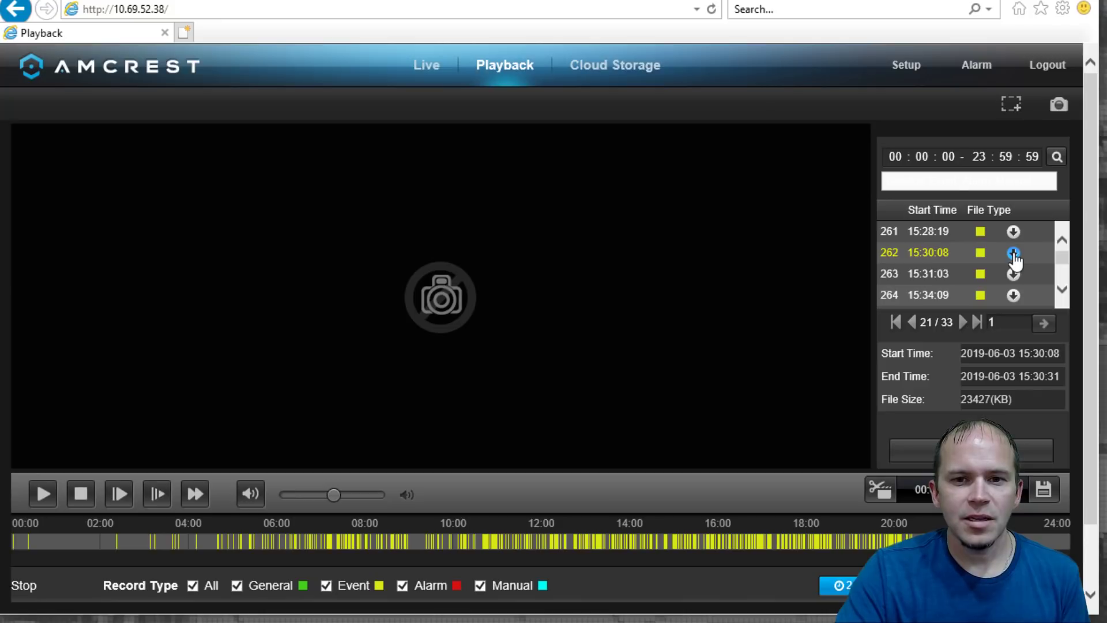
{"action": "left_click", "coordinate": [1013, 254]}
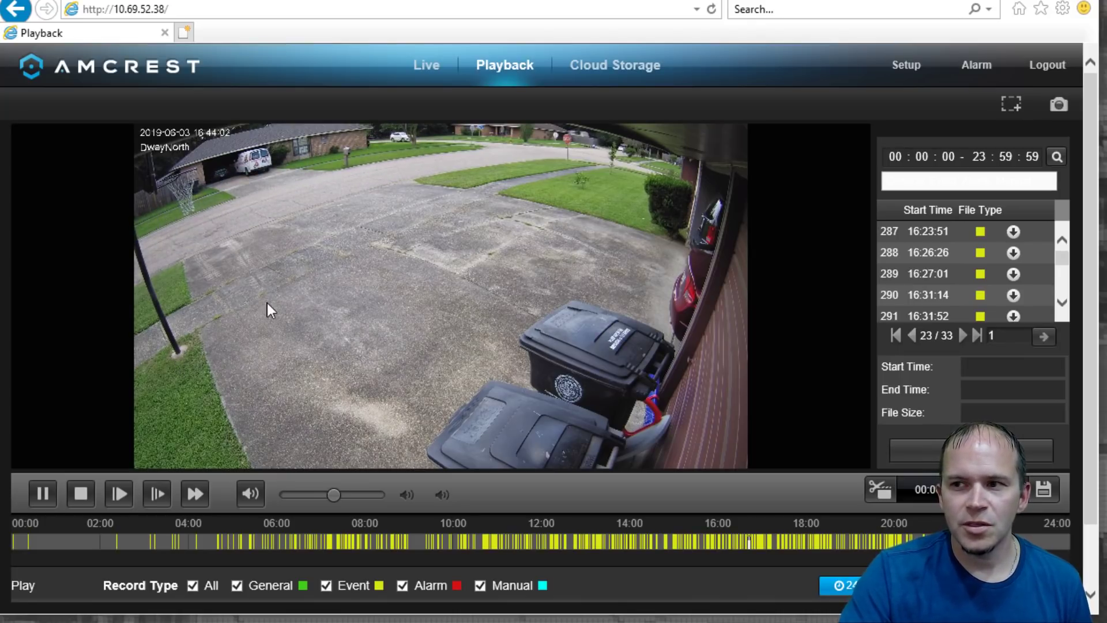
Turn on region zoom and enlarge a selected area of the recorded driveway video
{"action": "left_click", "coordinate": [1011, 104]}
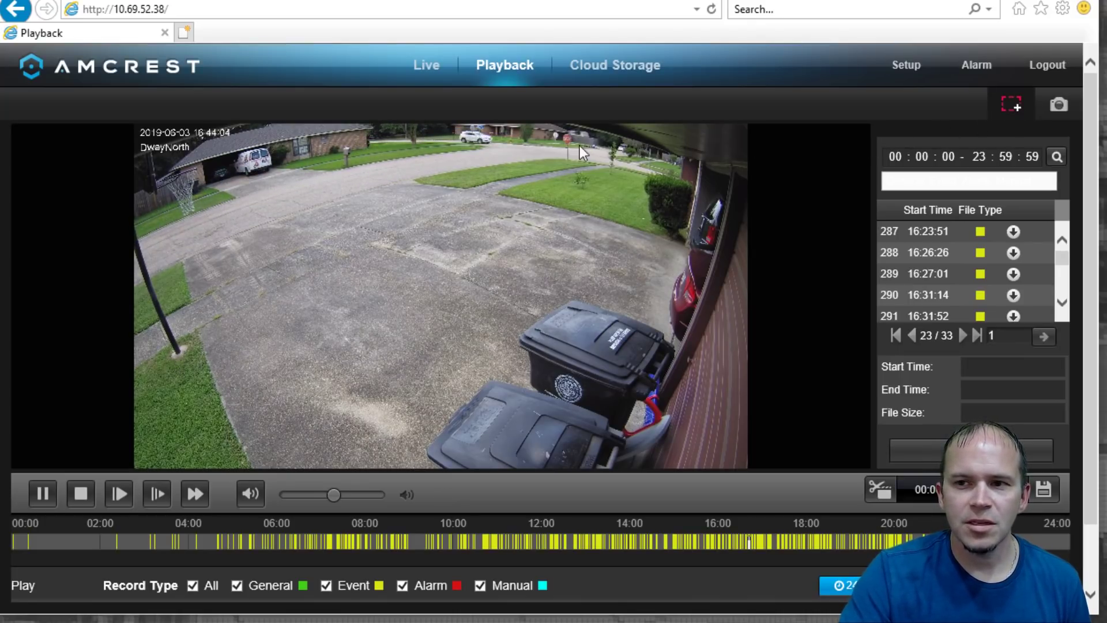
{"action": "left_click_drag", "start_coordinate": [410, 126], "coordinate": [620, 248]}
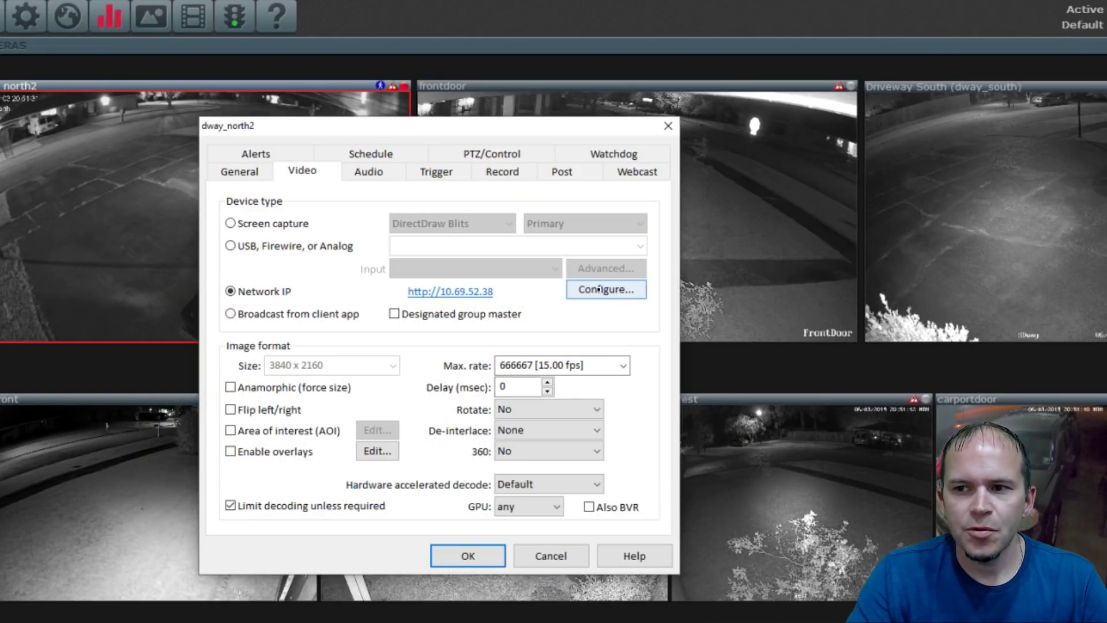
Auto-detect dway_north2's settings from IP 10.69.52.38 with Find/inspect and accept the configuration
{"action": "left_click", "coordinate": [603, 294]}
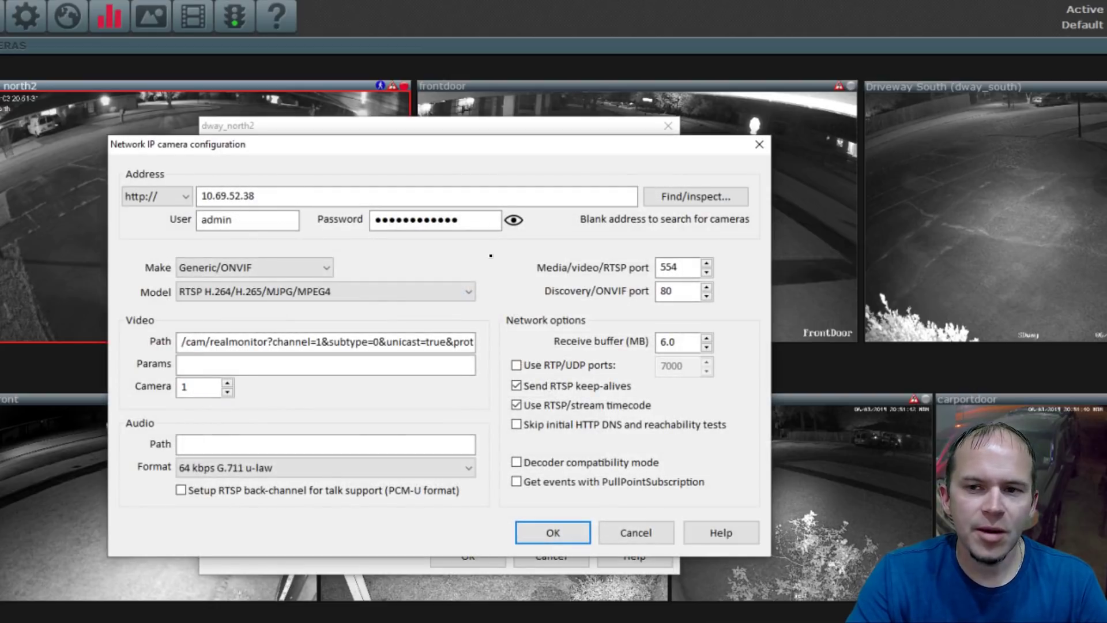
{"action": "left_click_drag", "start_coordinate": [269, 197], "coordinate": [199, 194]}
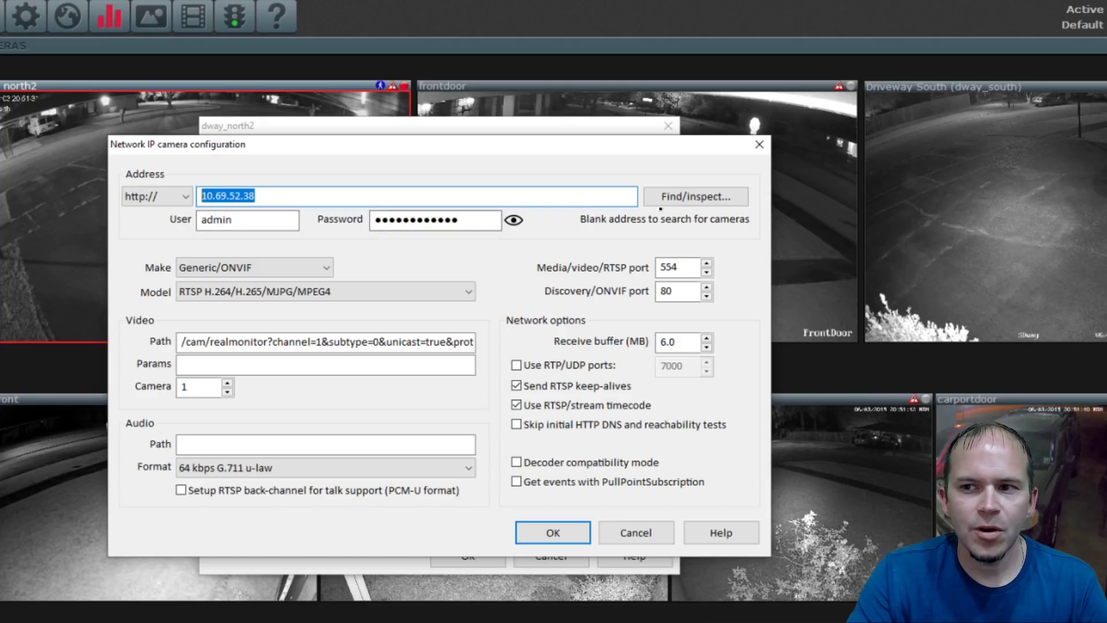
{"action": "left_click", "coordinate": [672, 196]}
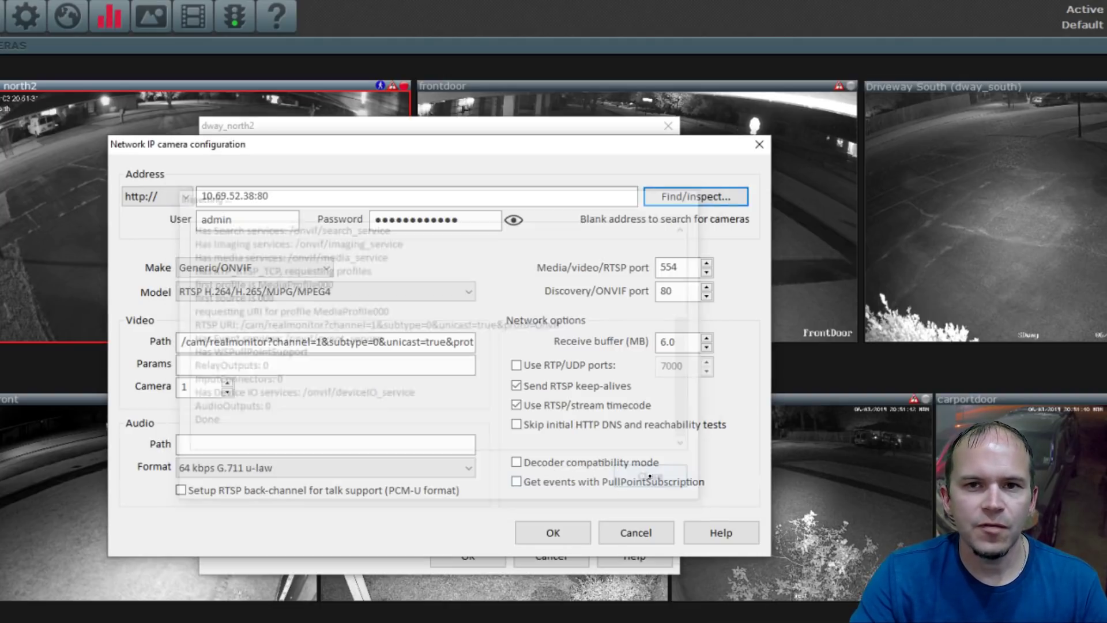
{"action": "left_click", "coordinate": [658, 480]}
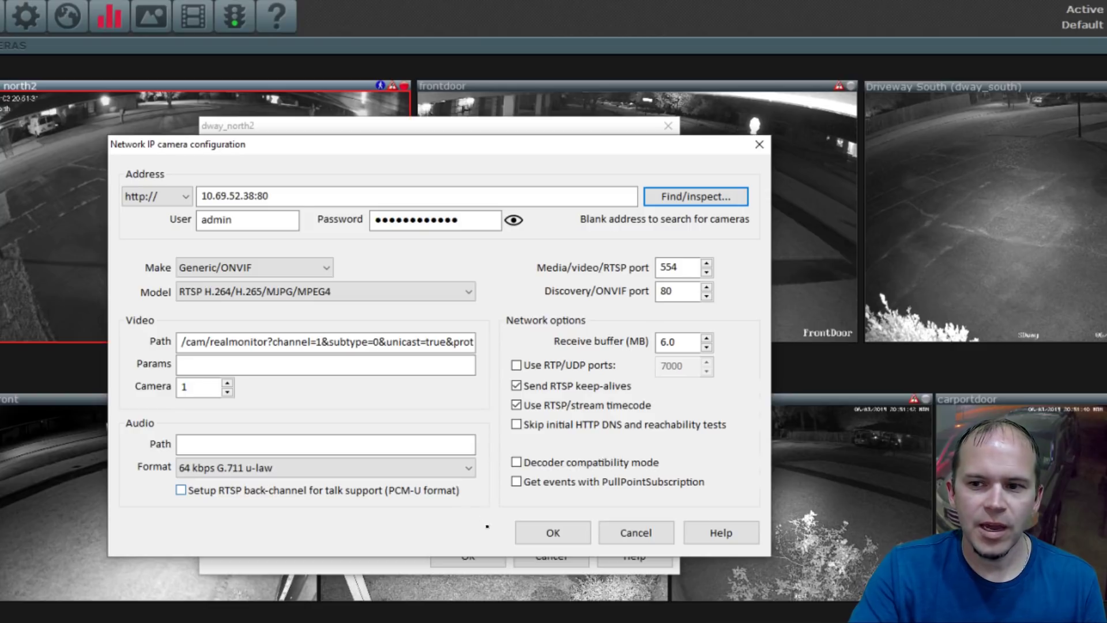
{"action": "left_click", "coordinate": [553, 533]}
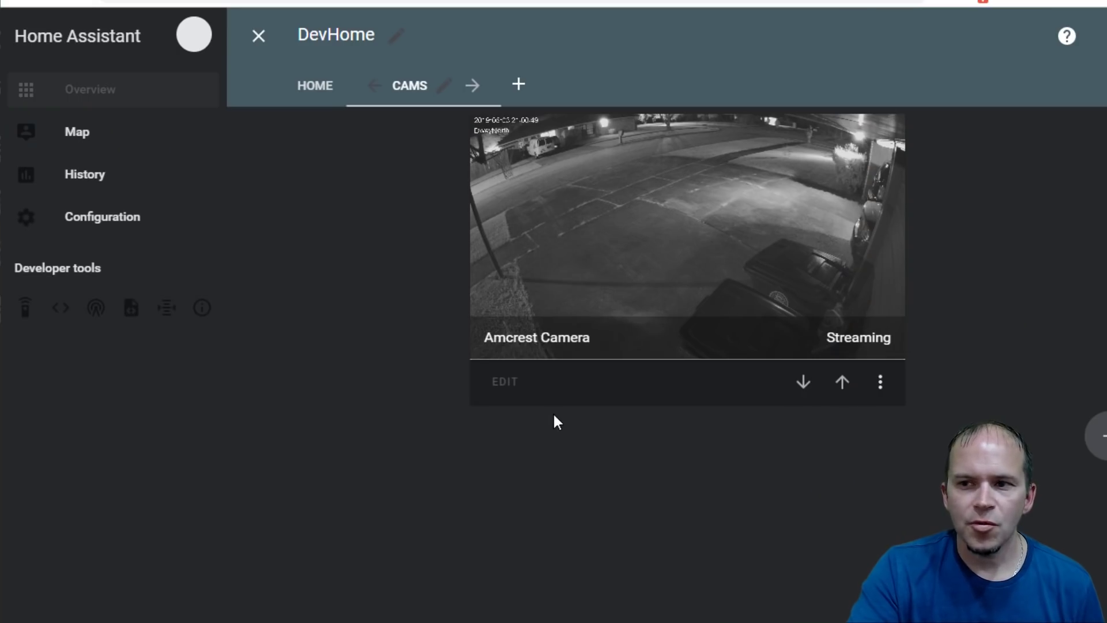
Leave the camera card unchanged, exit CAMS dashboard editing, and enlarge the DwayNorth driveway live feed
{"action": "left_click", "coordinate": [503, 383]}
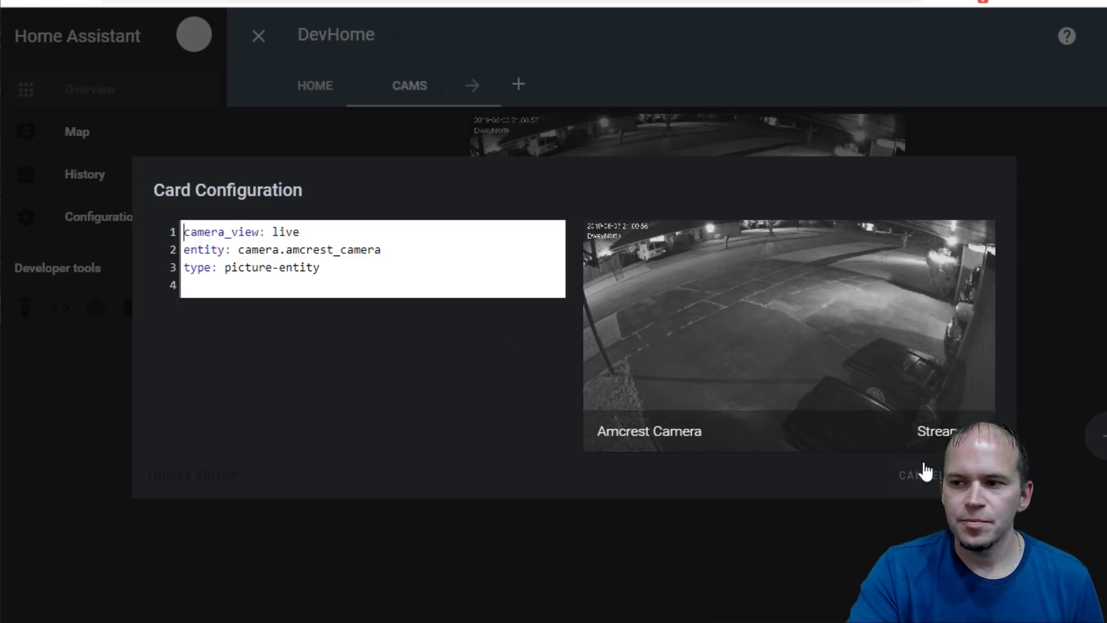
{"action": "key", "text": "Escape"}
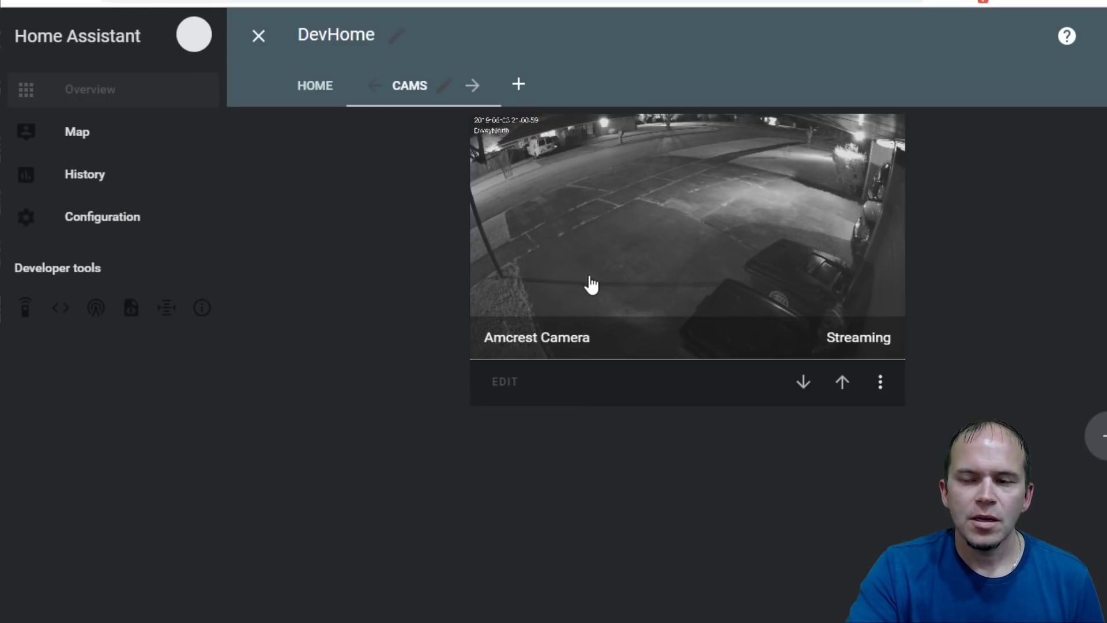
{"action": "left_click", "coordinate": [258, 37]}
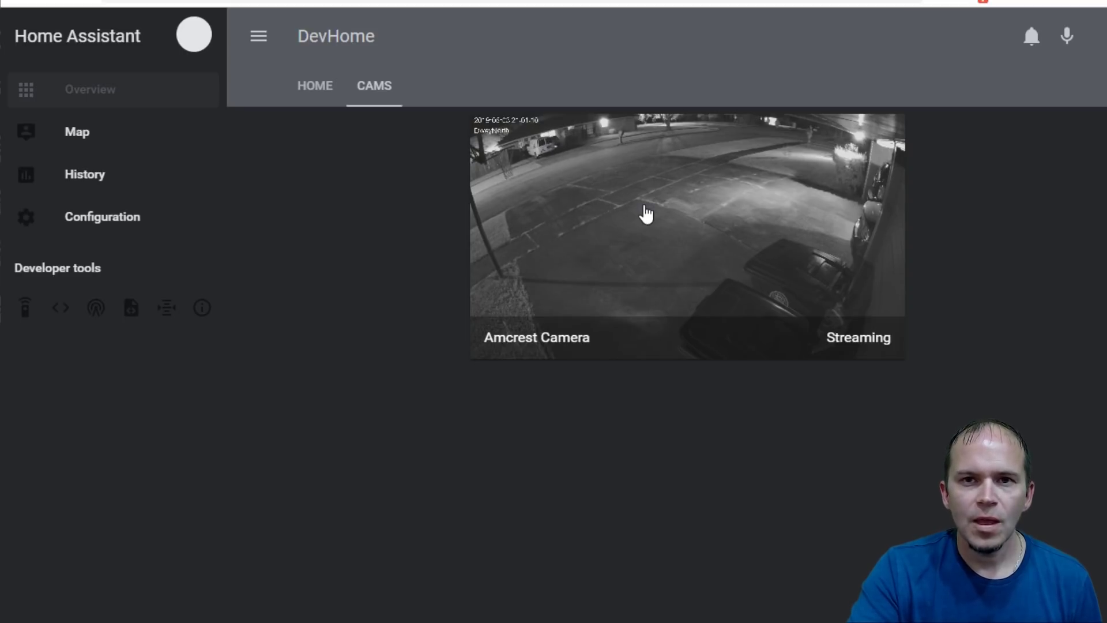
{"action": "left_click", "coordinate": [651, 218]}
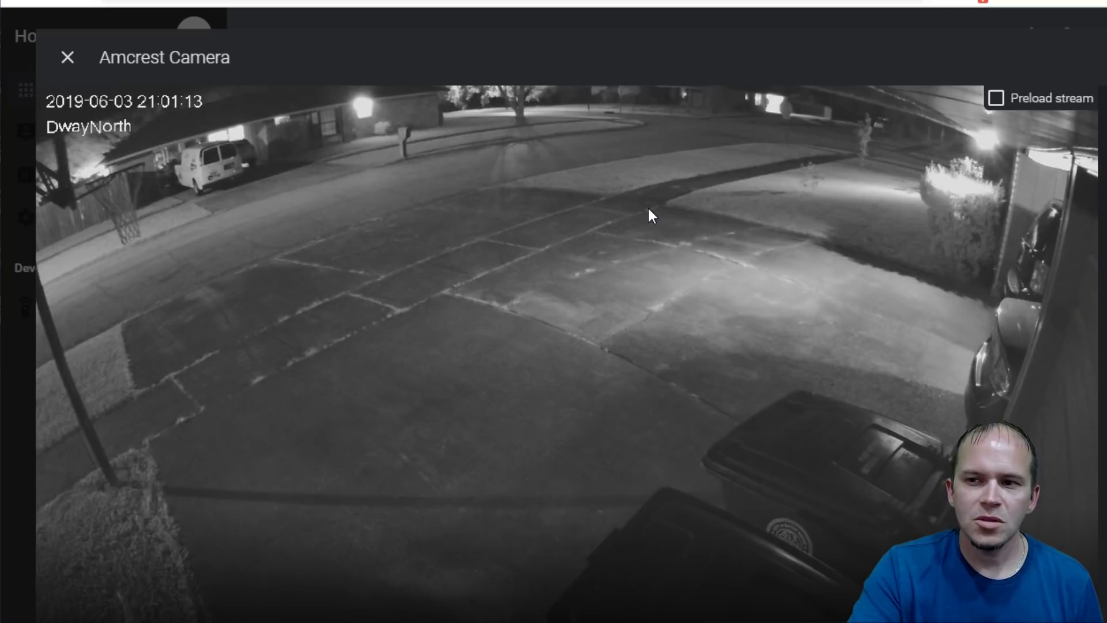